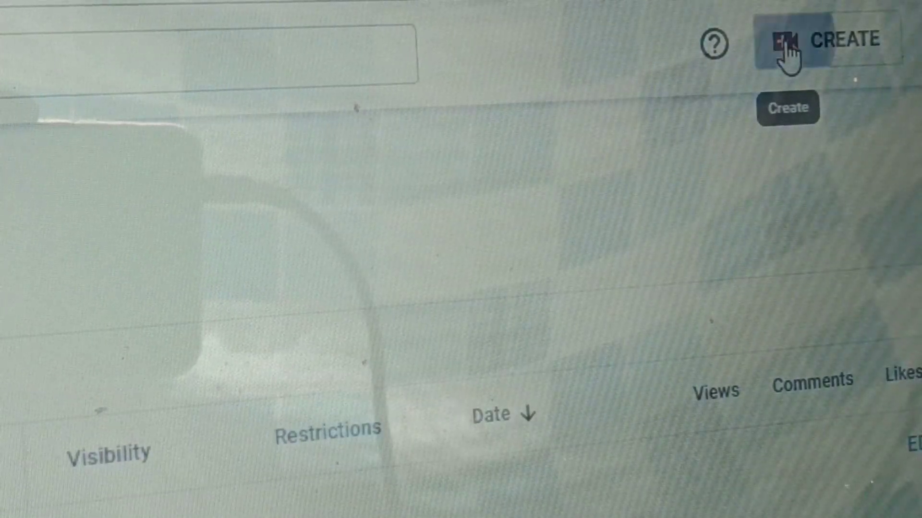
Open the CREATE menu to start a new video upload
left_click(786, 54)
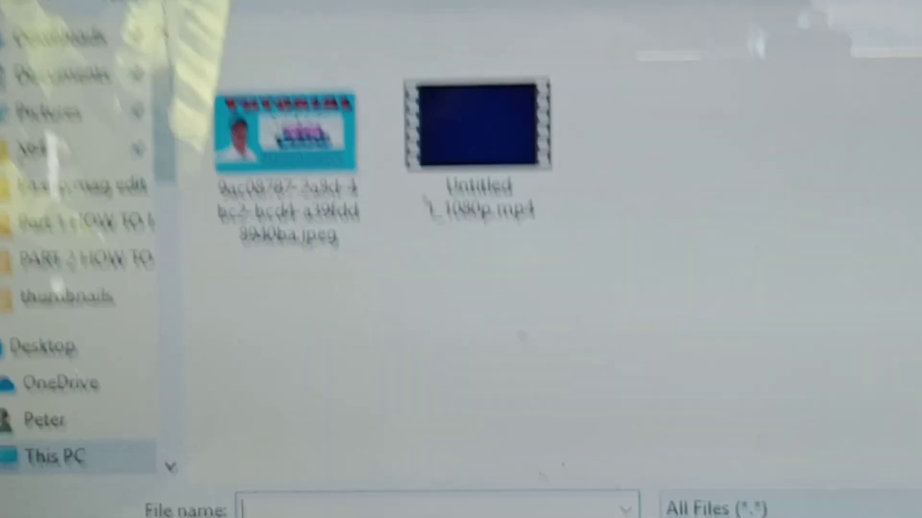
Browse This PC and select Untitled 1_1080p.mp4 as the upload file
left_click(153, 369)
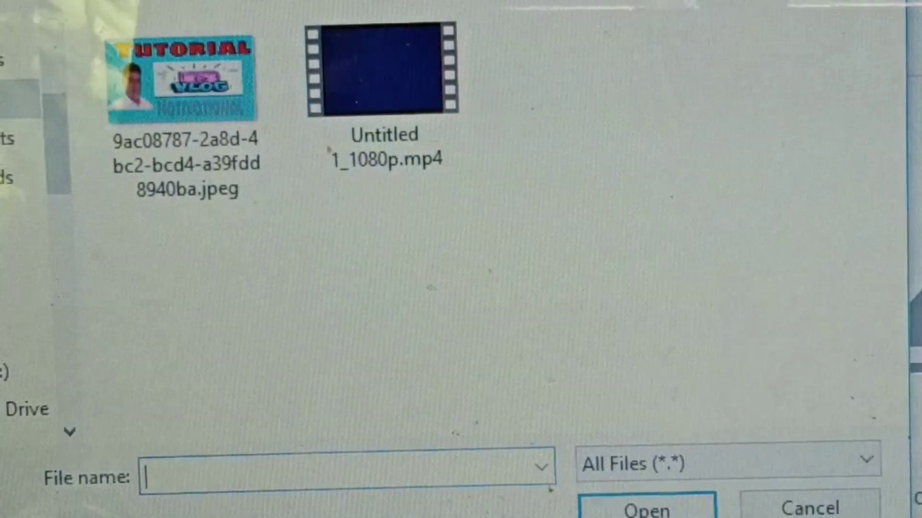
left_click(795, 504)
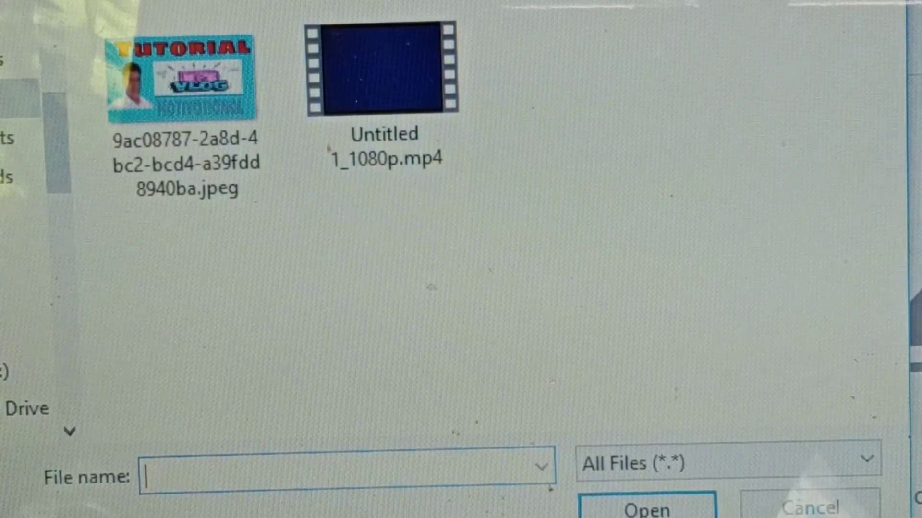
left_click(380, 101)
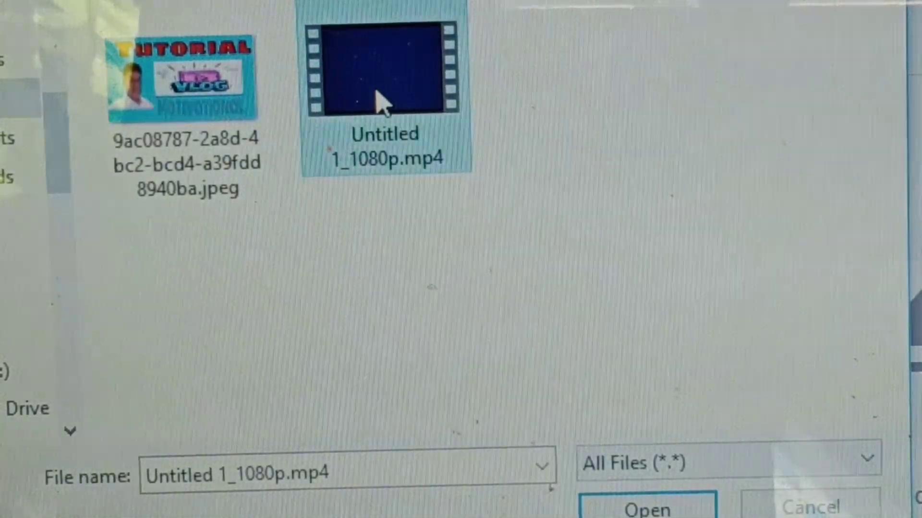
Confirm Untitled 1_1080p.mp4 in the Open dialog to begin uploading
left_click(652, 504)
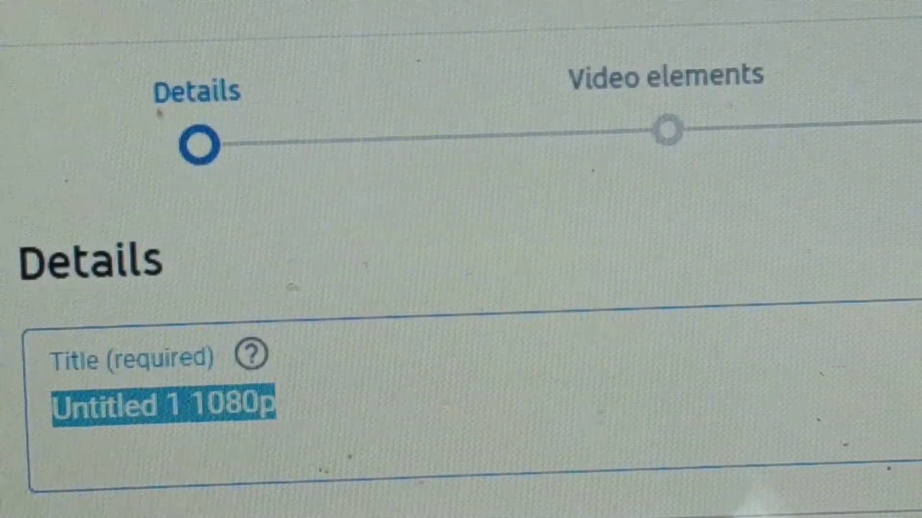
Clear the default title 'Untitled 1 1080p' from the Title box
left_click(298, 400)
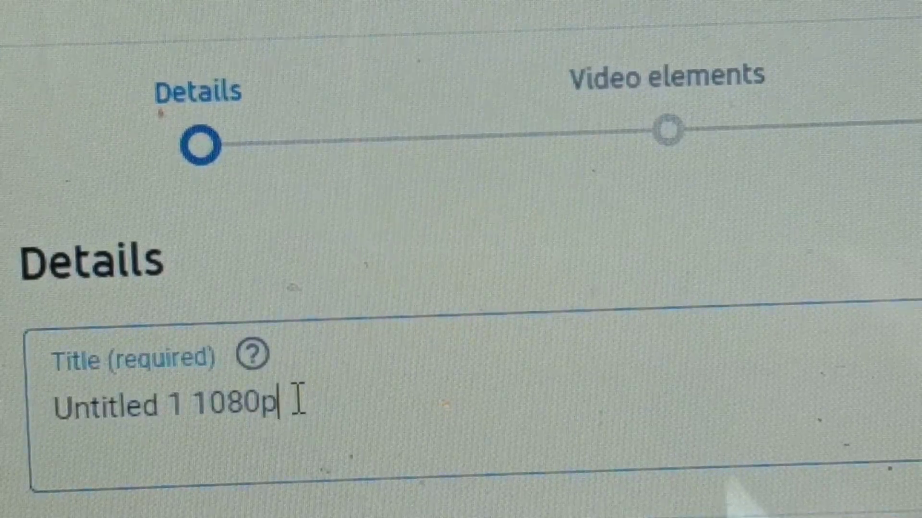
key("BackSpace")
key("BackSpace")
key("BackSpace")
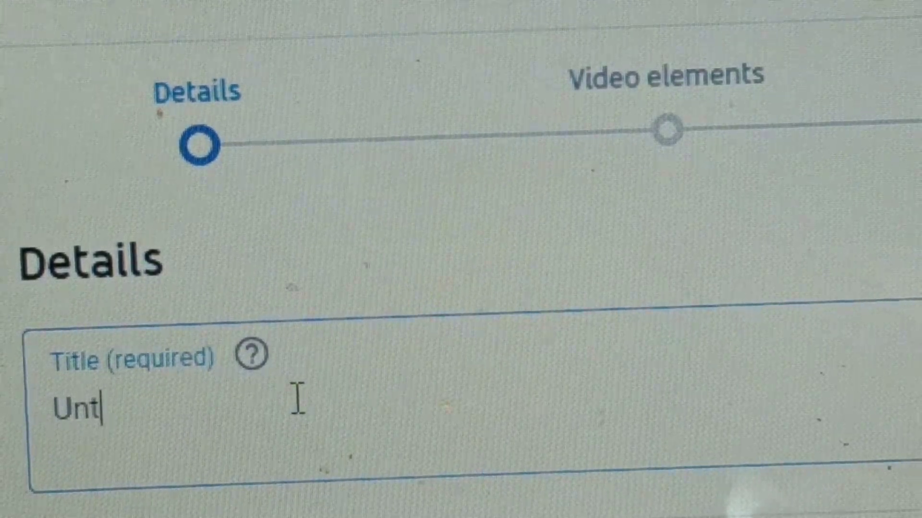
key("BackSpace")
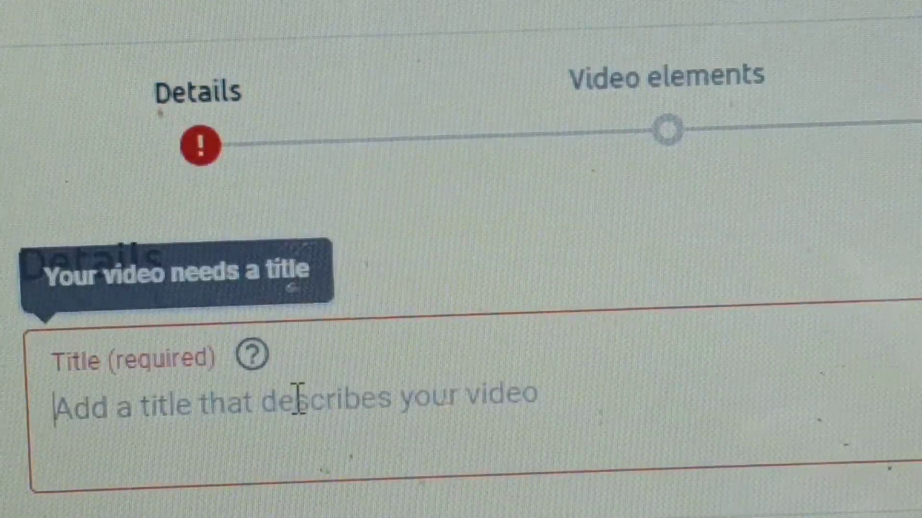
type("H")
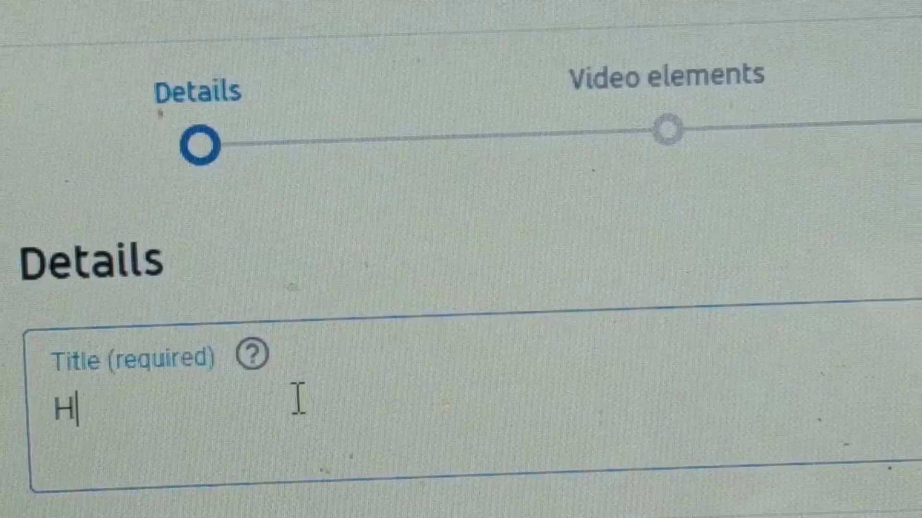
type("O")
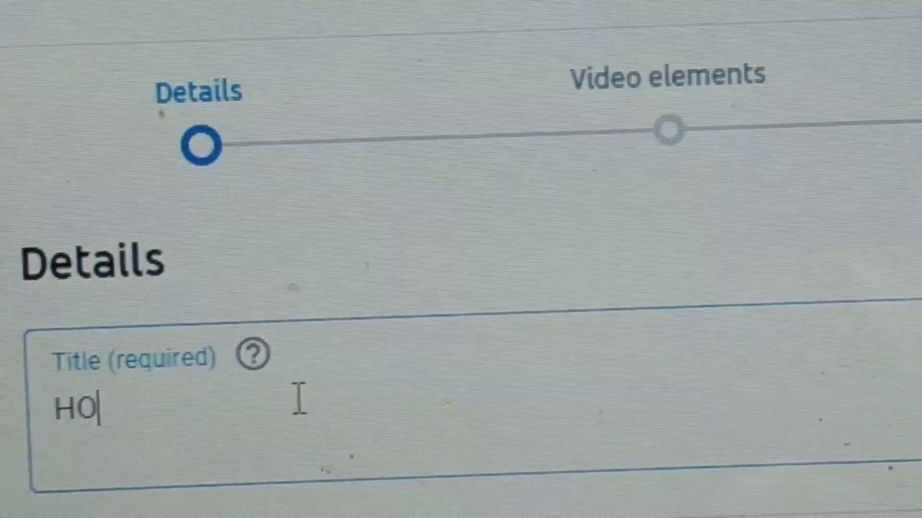
type("W TO ")
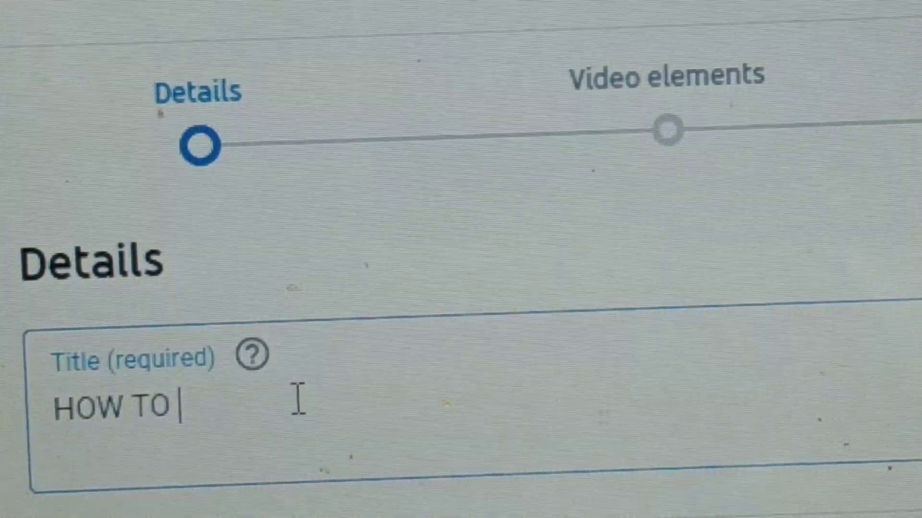
type("UPLOAD")
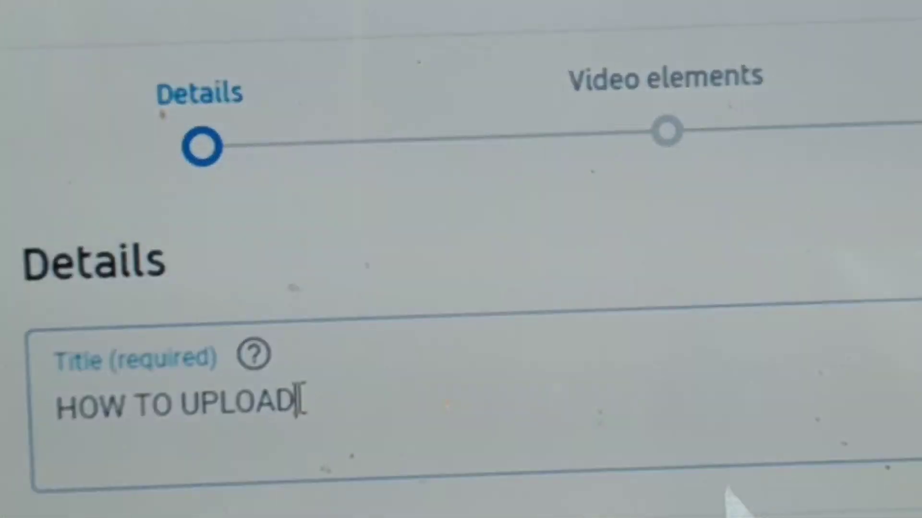
type(" VIDEO")
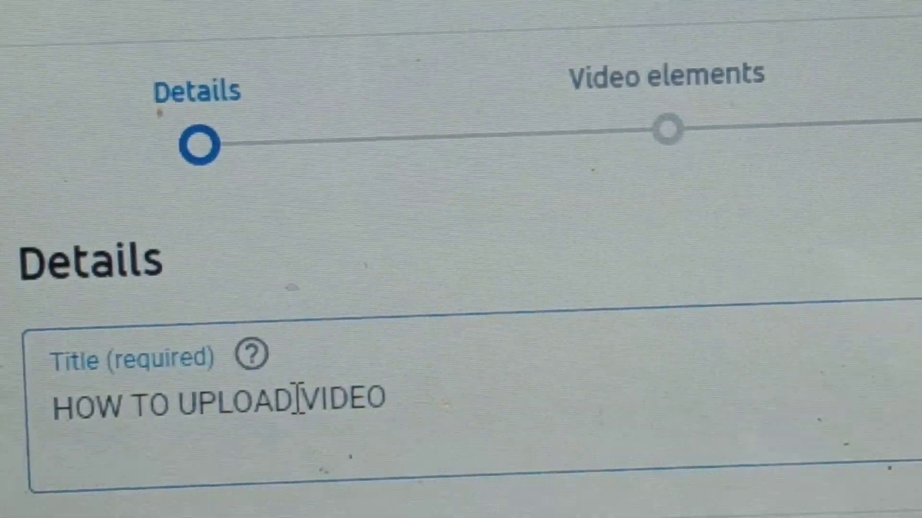
type(" SCHEDU")
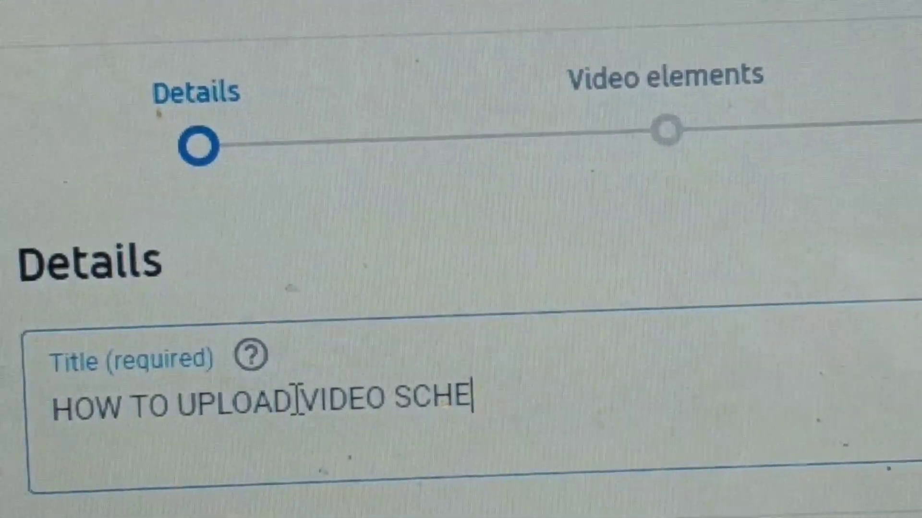
type("L")
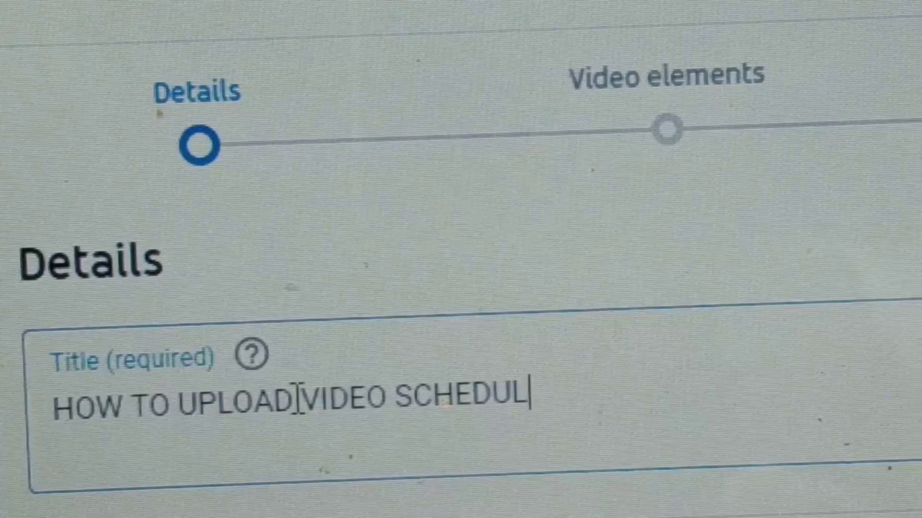
type("ED FOR ")
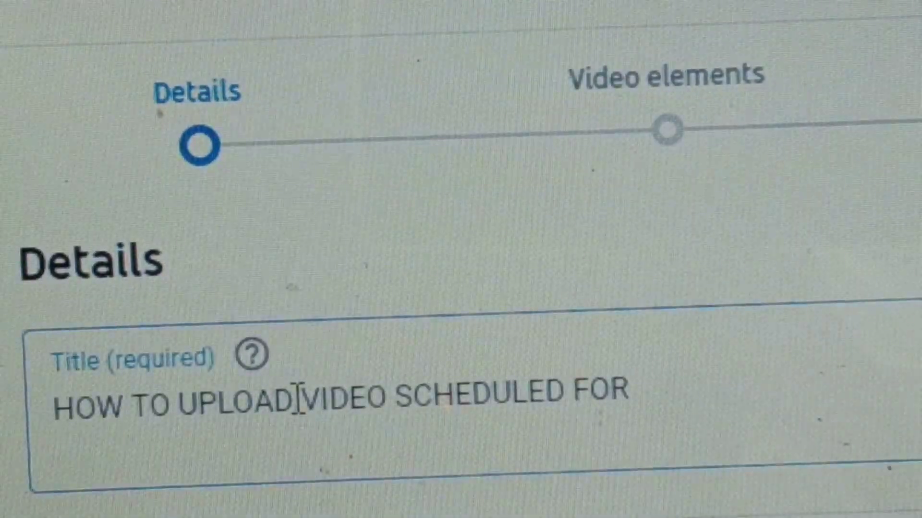
type("PRE")
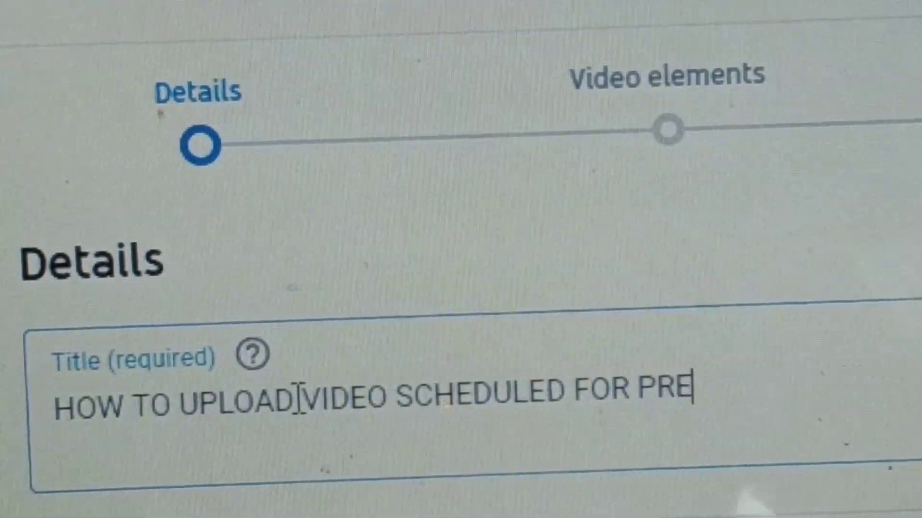
type("MIERE")
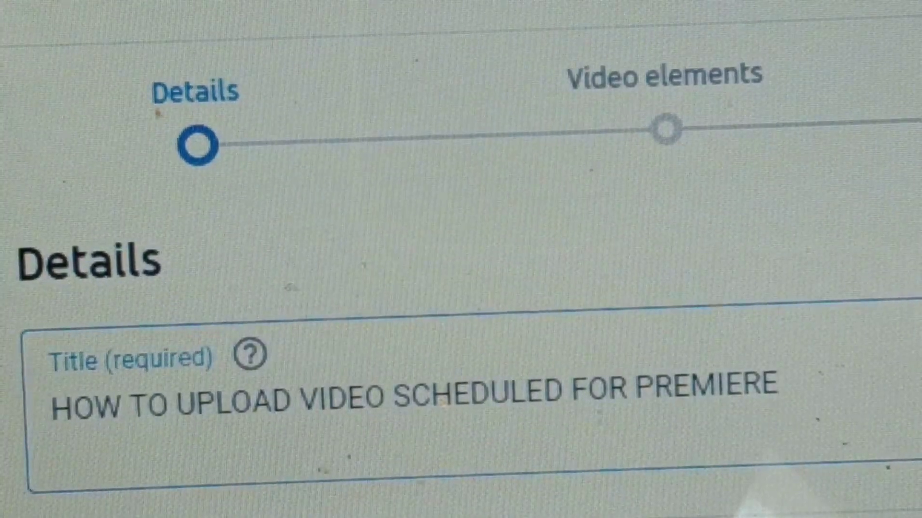
Place the cursor between UPLOAD and VIDEO in the new title
left_click(292, 394)
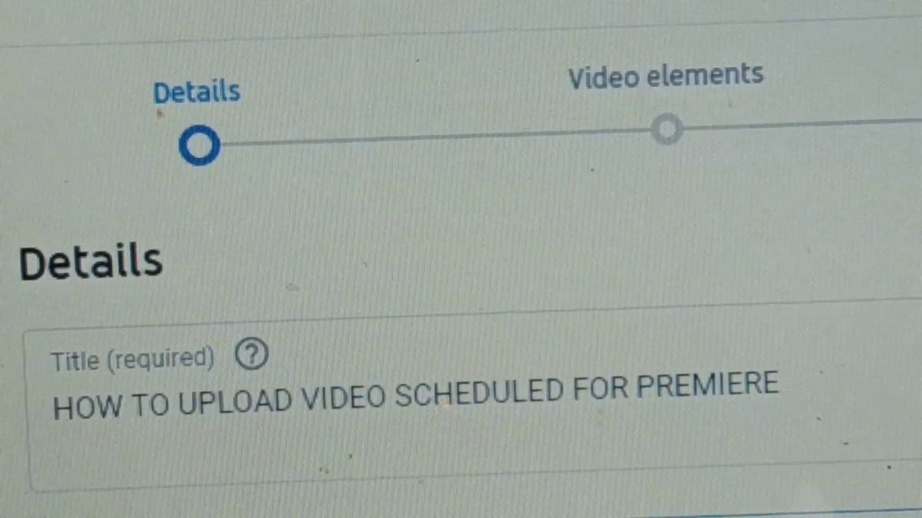
scroll(461, 360, "down", 5)
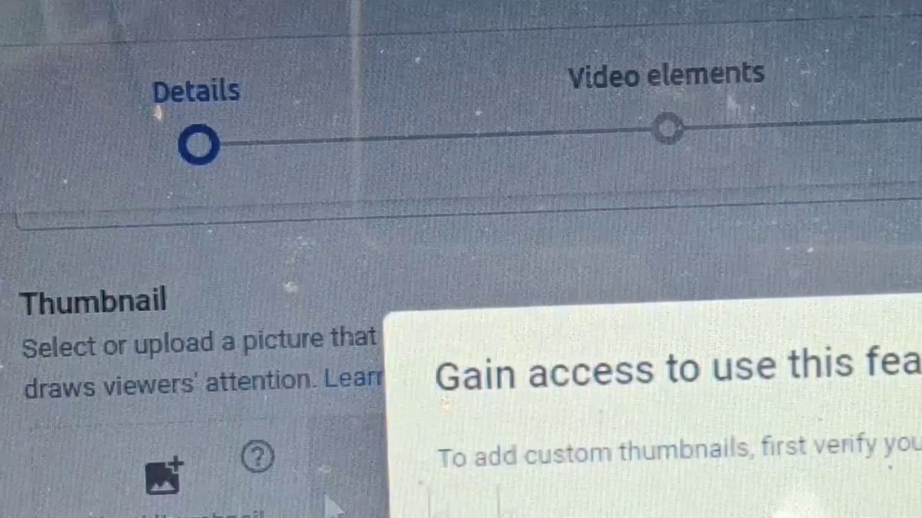
left_click_drag(436, 360, 587, 455)
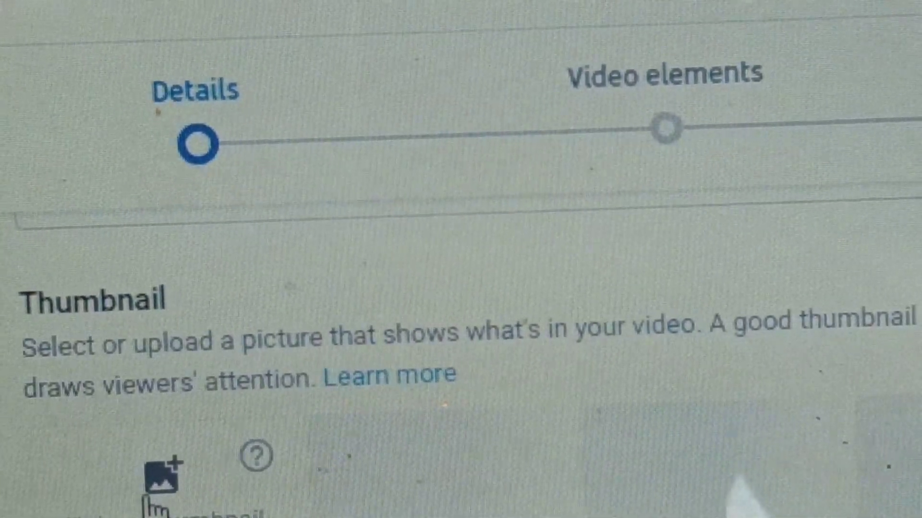
left_click(163, 477)
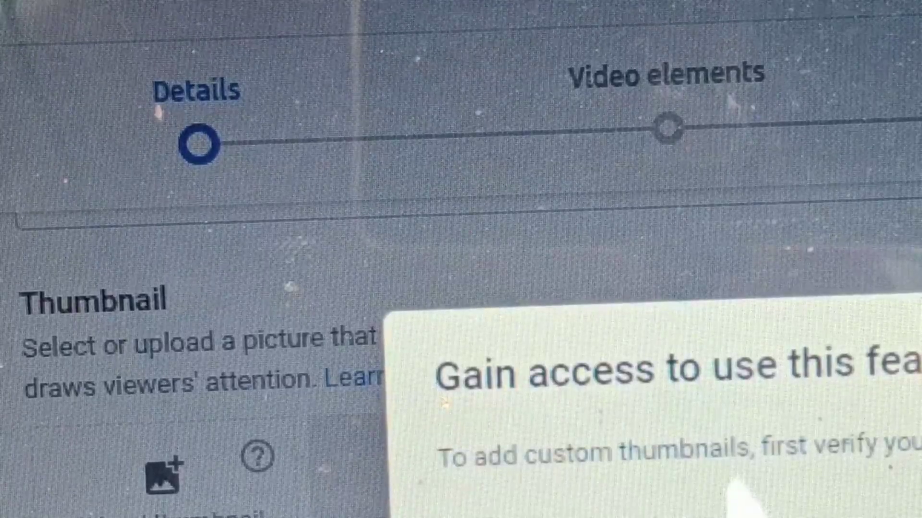
key("Escape")
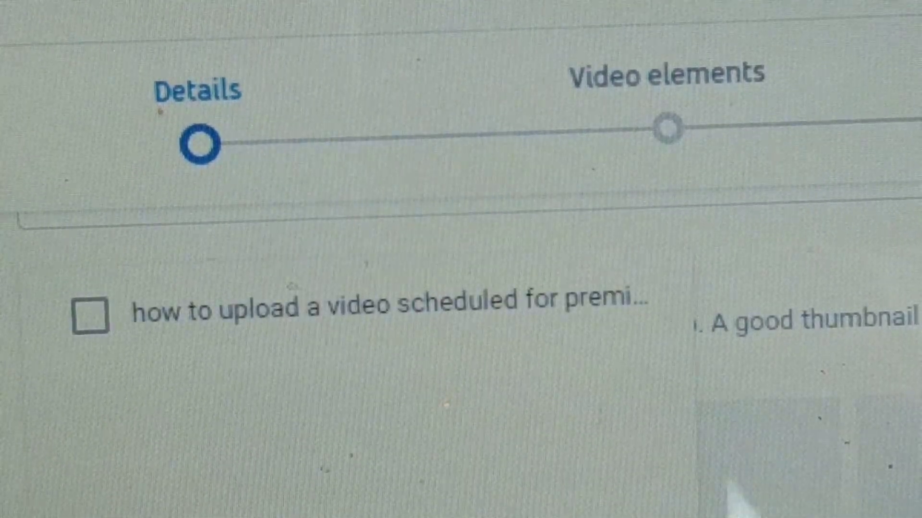
Close the Playlists dropdown after reviewing the premiere upload playlist
left_click(771, 495)
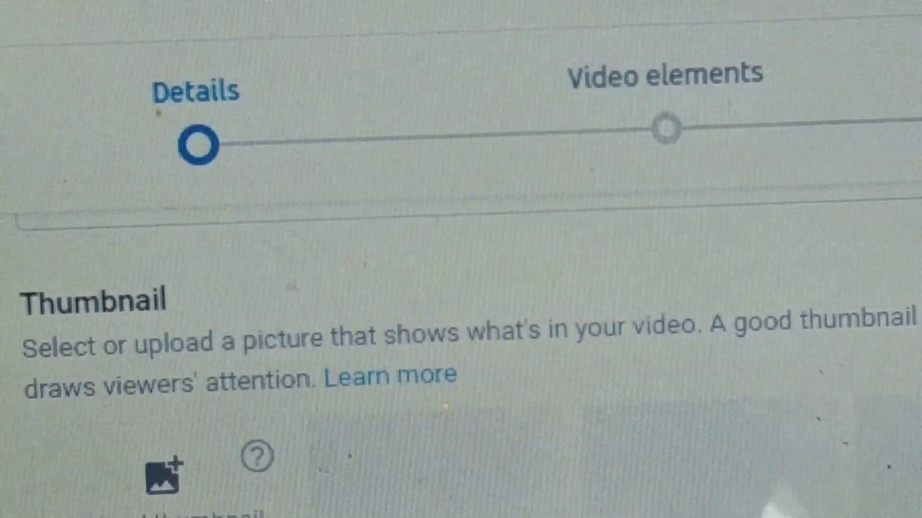
scroll(461, 360, "down", 5)
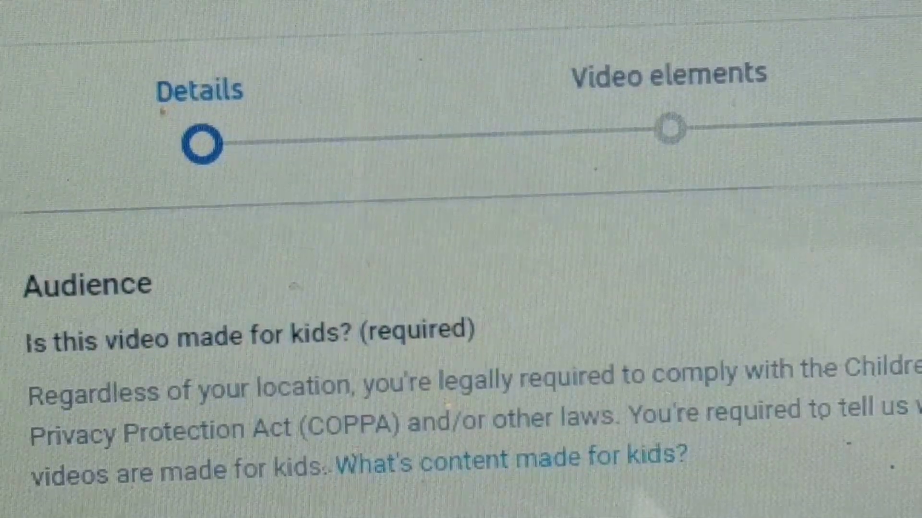
scroll(461, 360, "up", 5)
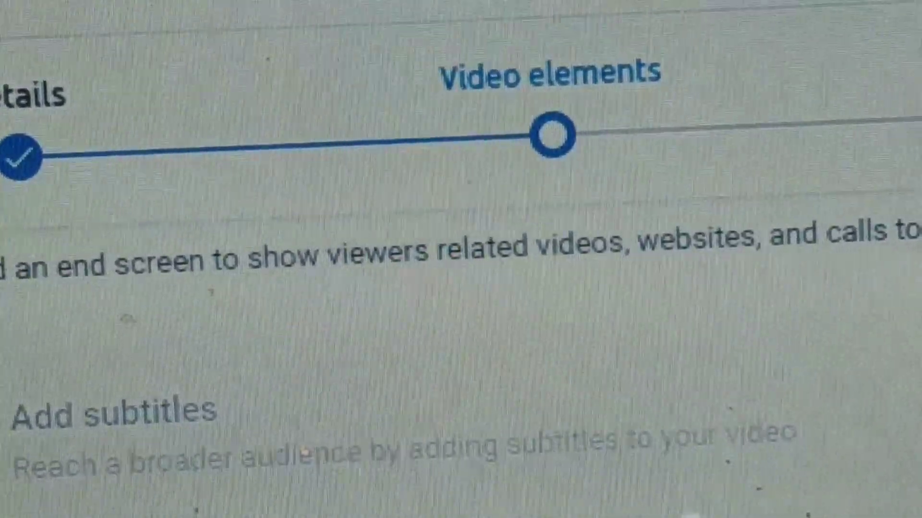
Advance the upload past Details and Video elements to Checks
key("Return")
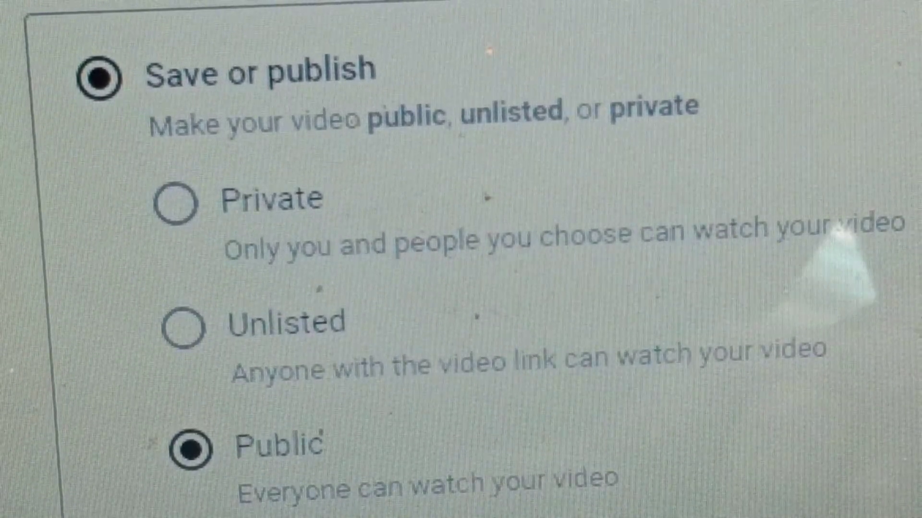
scroll(461, 260, "down", 5)
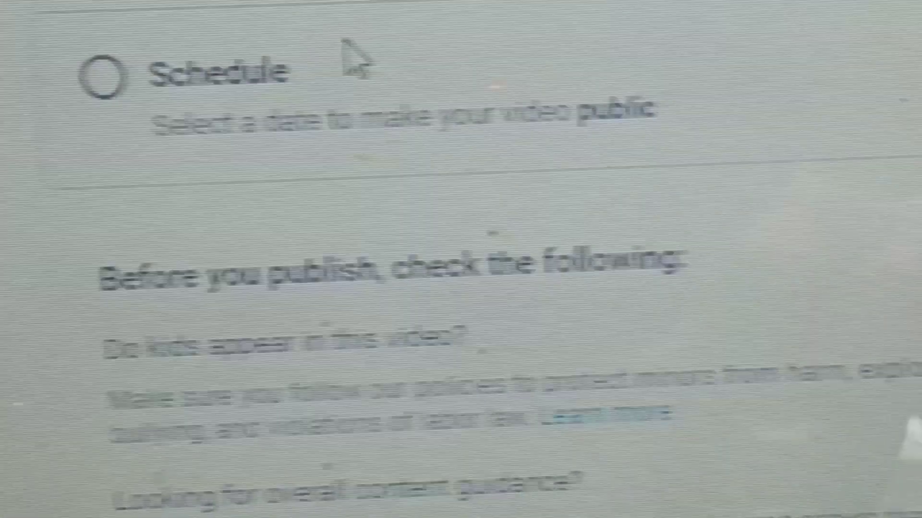
Choose Schedule and set the publish time to 6:30 PM on Aug 11, 2021
left_click(112, 87)
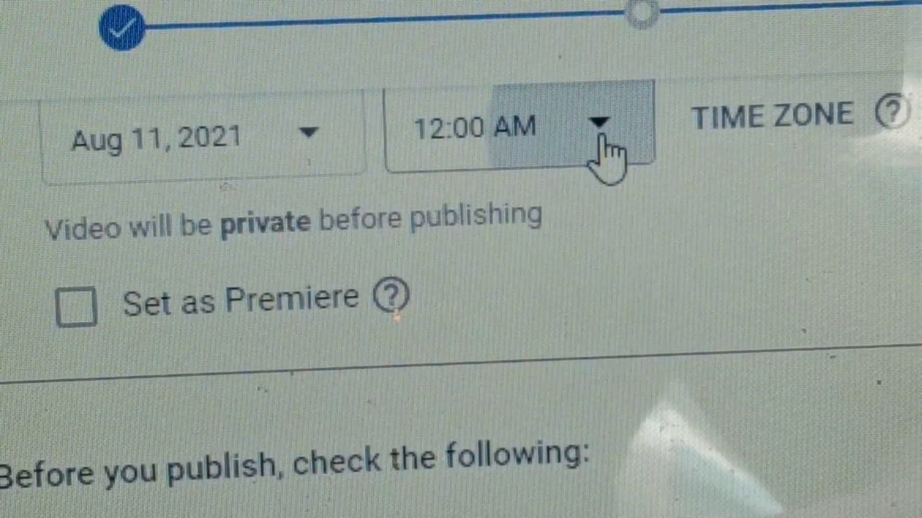
left_click(601, 134)
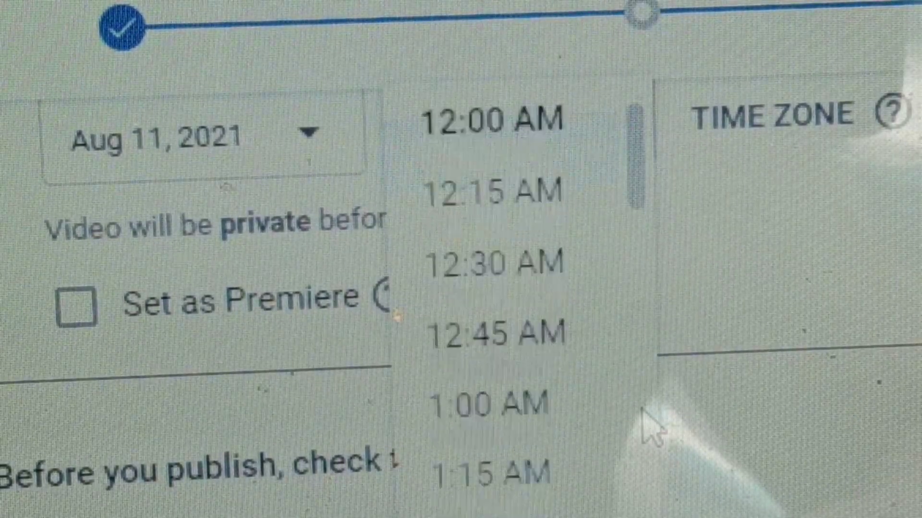
scroll(652, 428, "down", 3)
scroll(651, 428, "down", 3)
scroll(652, 429, "down", 2)
scroll(651, 428, "down", 5)
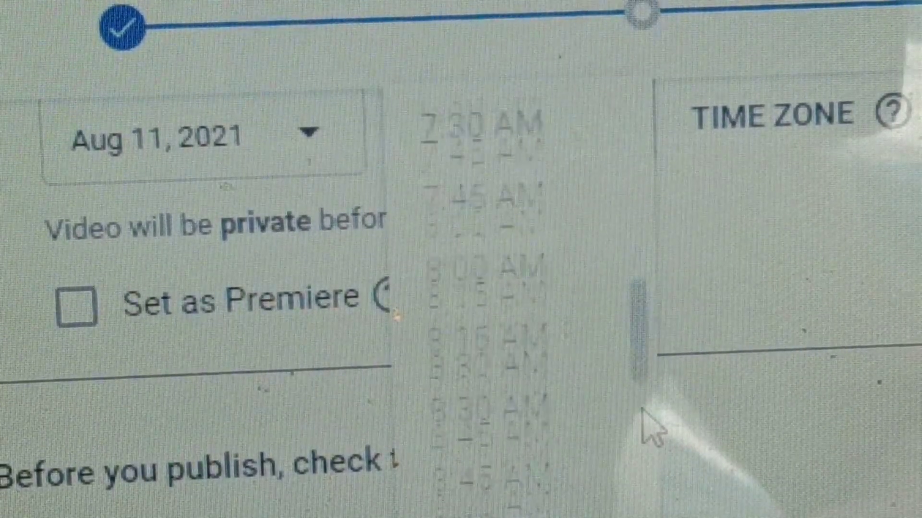
scroll(652, 497, "down", 5)
scroll(651, 501, "down", 3)
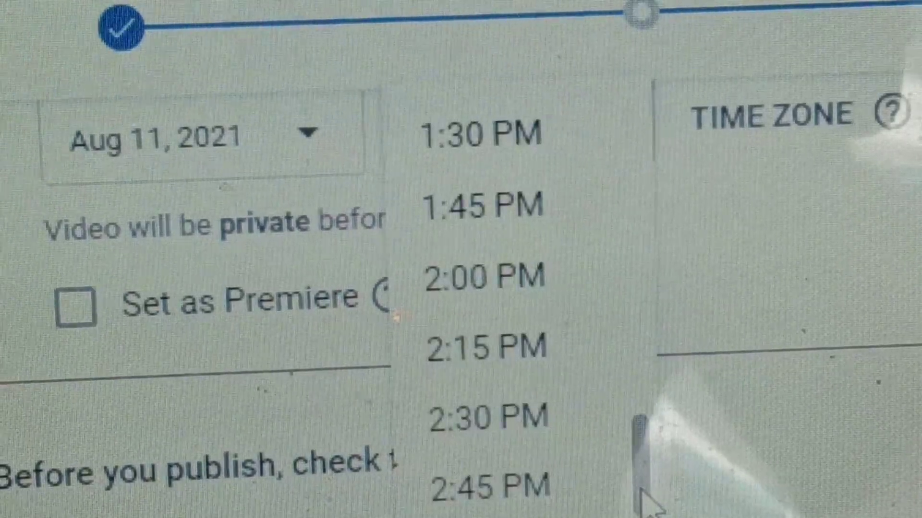
scroll(652, 500, "down", 2)
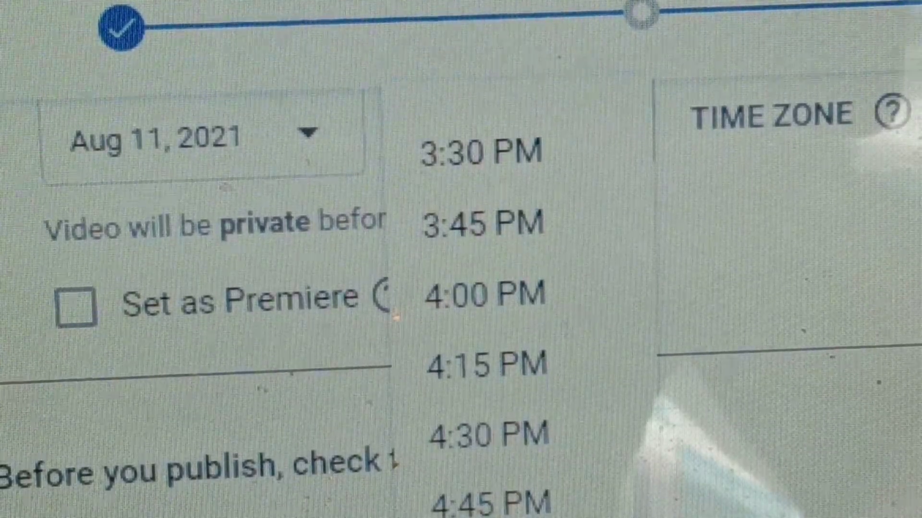
scroll(482, 325, "down", 2)
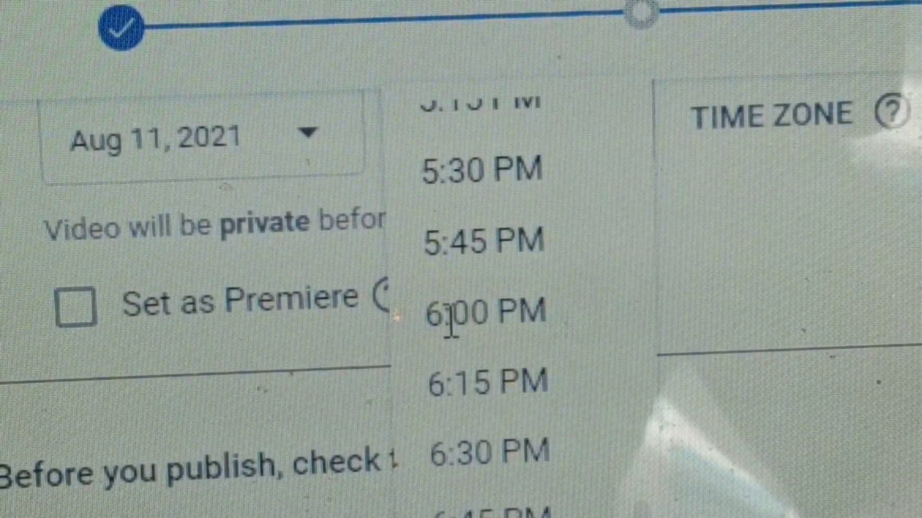
left_click(490, 452)
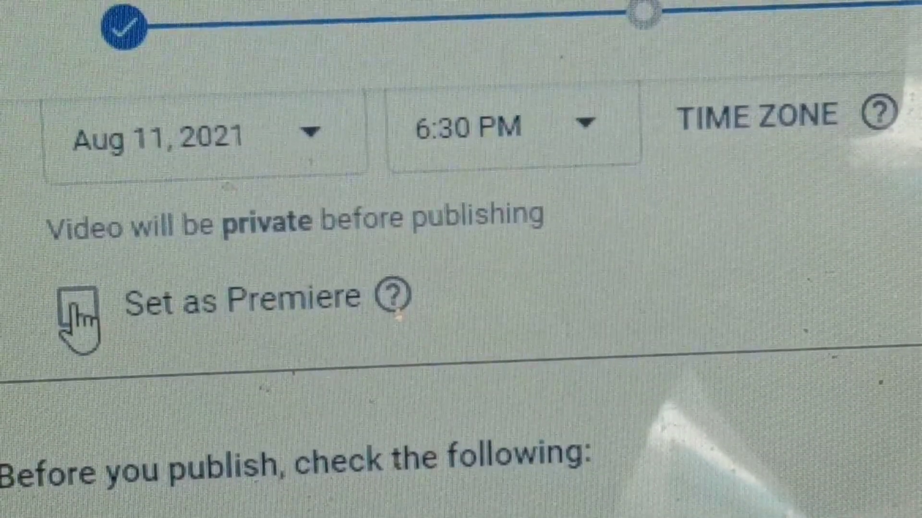
Mark the scheduled video as a Premiere
left_click(78, 303)
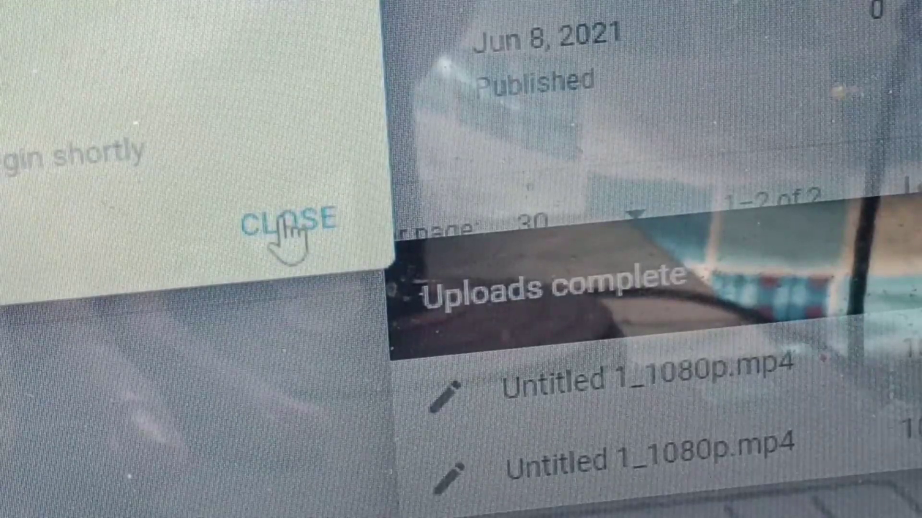
Dismiss the scheduling confirmation to return to Channel content
left_click(288, 225)
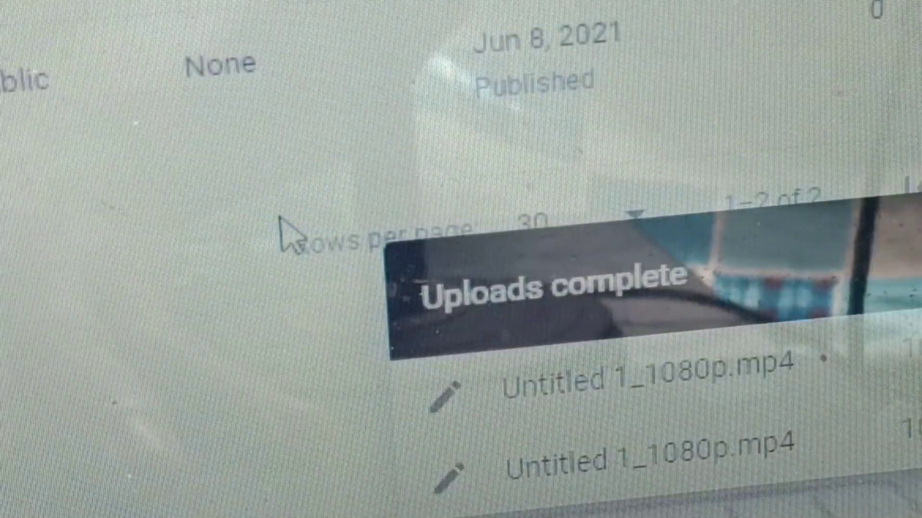